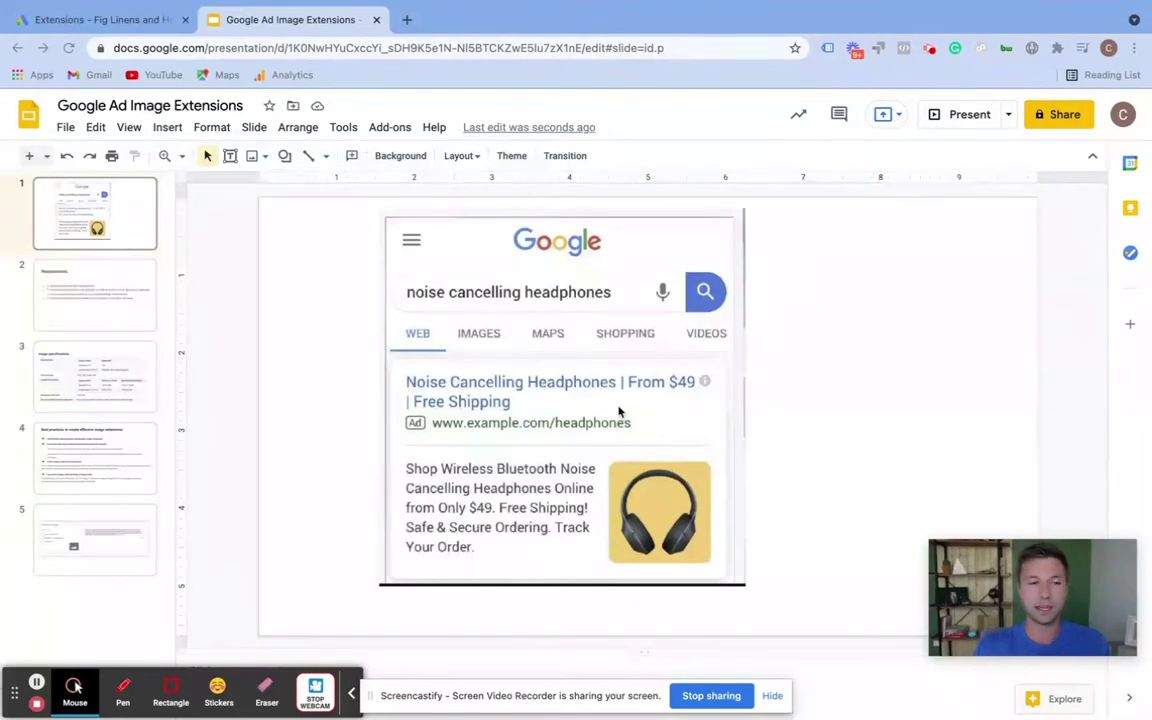
- Show slide 2, Requirements, with its three image extension eligibility criteria
left_click(111, 298)
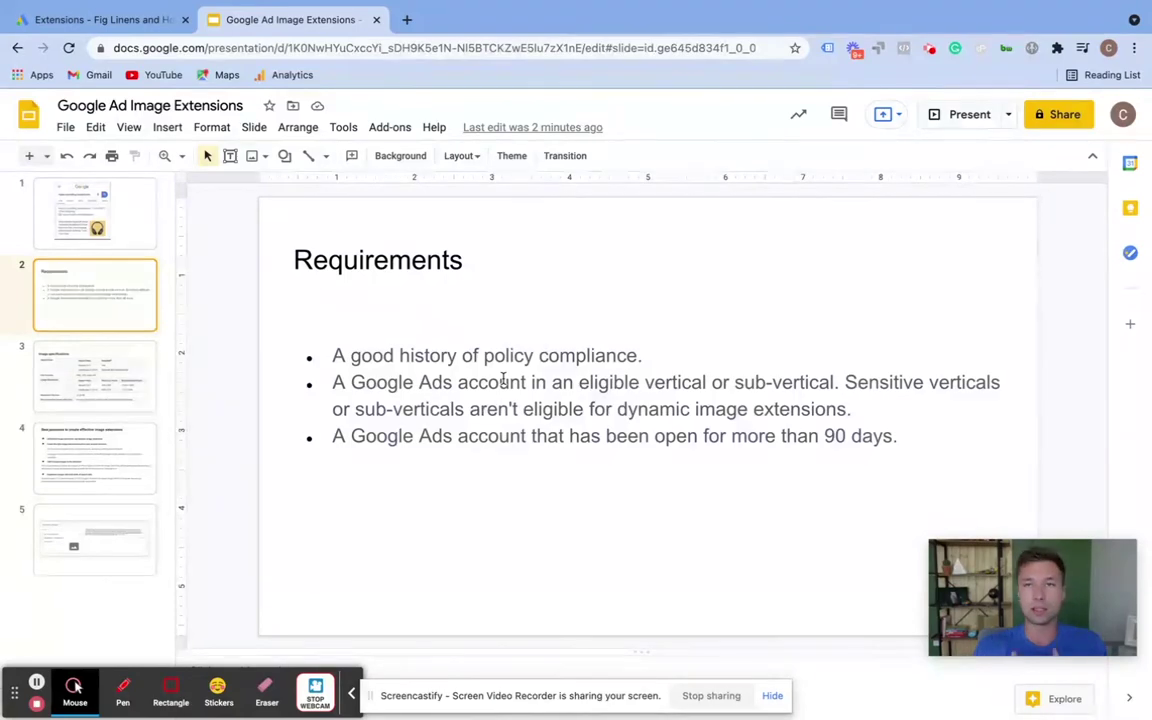
- Switch from the slides tab to the campaign's Google Ads Extensions page
key("ctrl+shift+Tab")
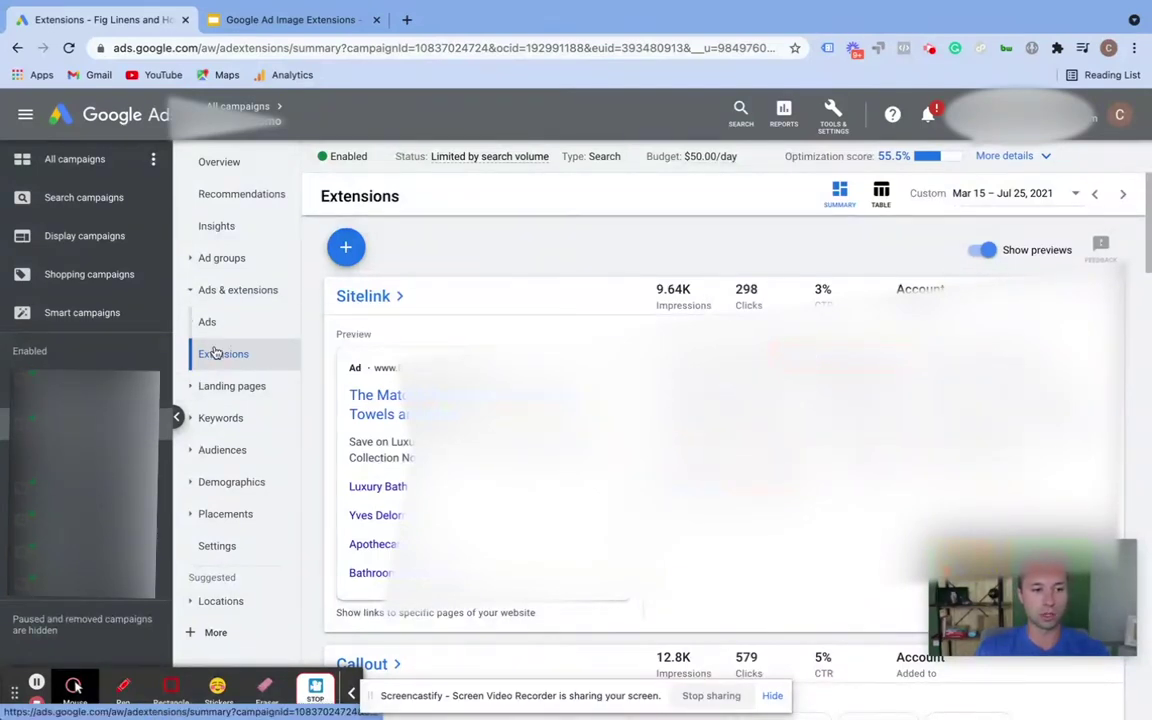
- Scroll the Extensions page down to the Image section and start a new image extension
left_click(350, 247)
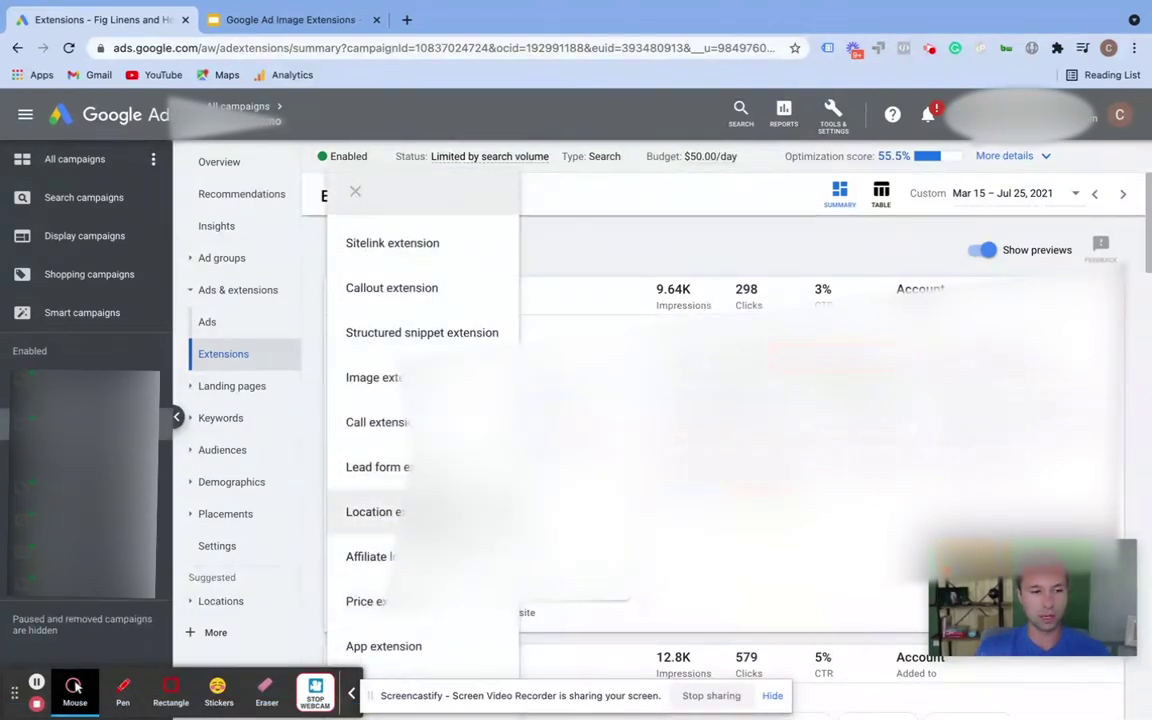
left_click(545, 296)
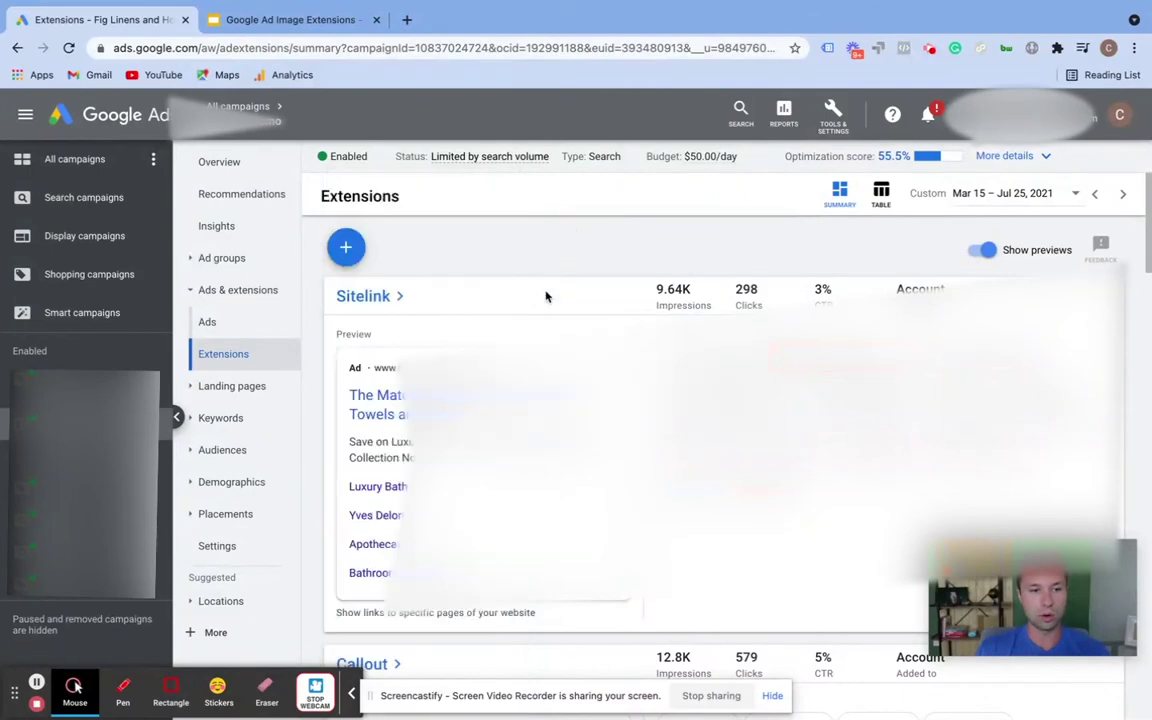
scroll(546, 296, "down", 2)
scroll(546, 296, "down", 3)
scroll(546, 296, "down", 2)
scroll(546, 294, "down", 2)
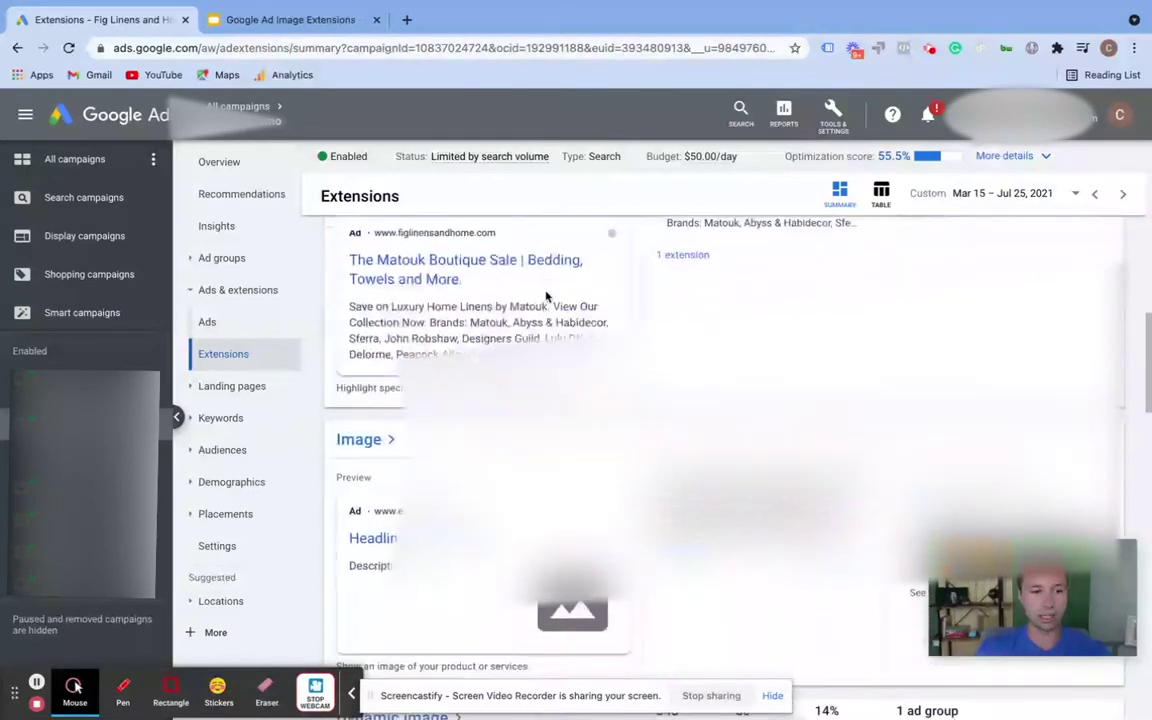
scroll(545, 291, "down", 1)
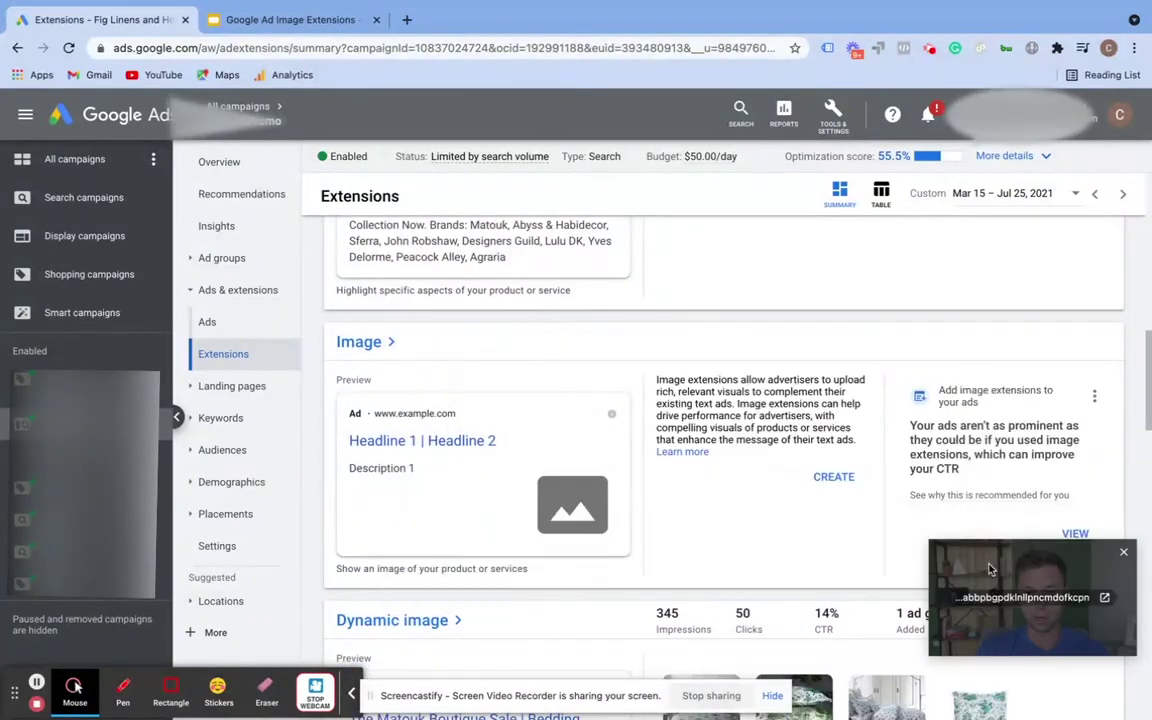
left_click_drag(988, 570, 975, 628)
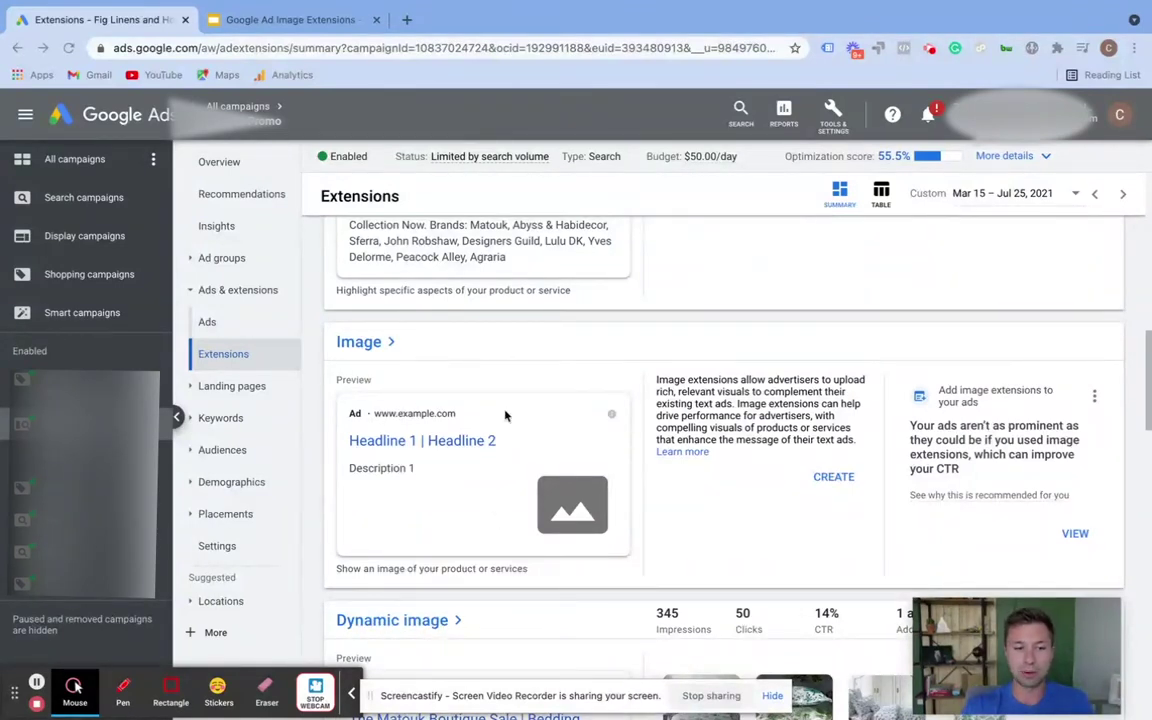
left_click(834, 477)
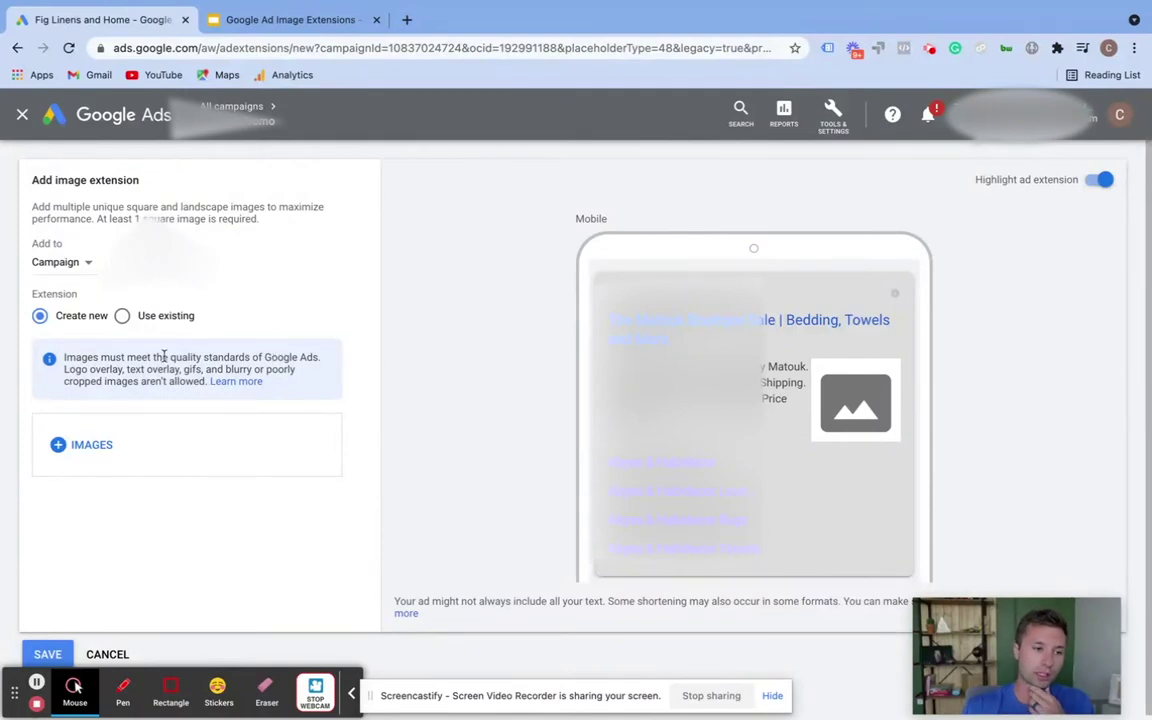
- From recently used images, add the wide bedroom photo in square and landscape 1.91:1 crops
left_click(84, 452)
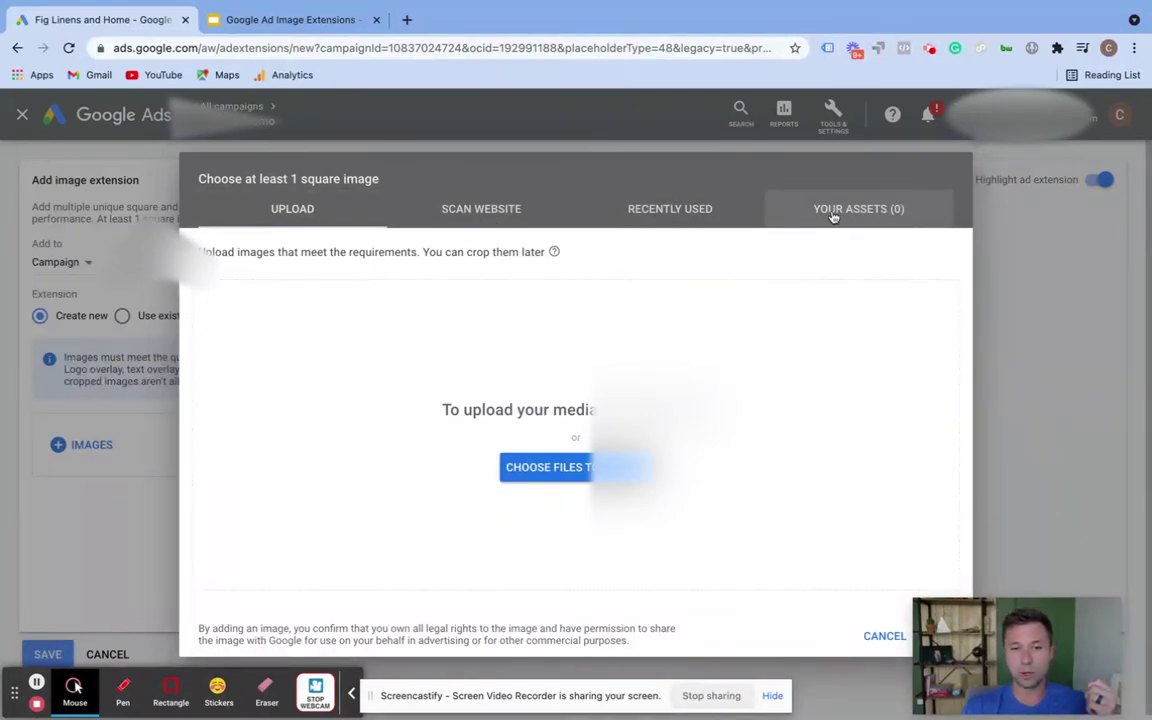
left_click(650, 213)
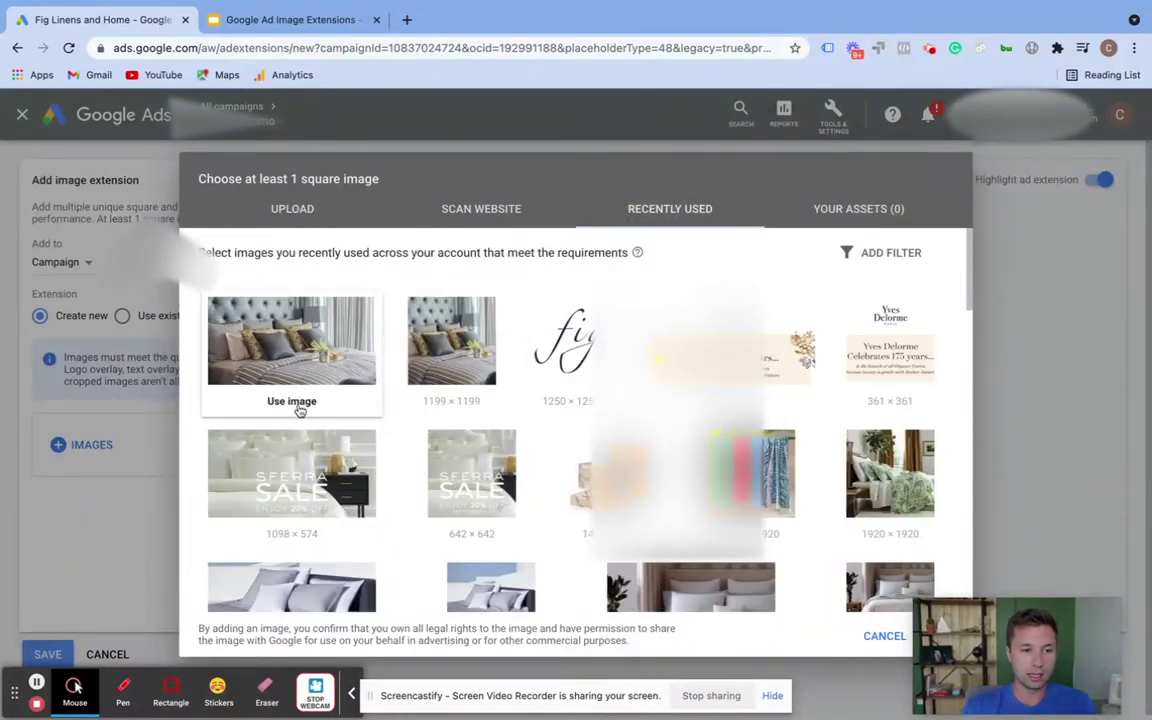
left_click(297, 405)
left_click(305, 548)
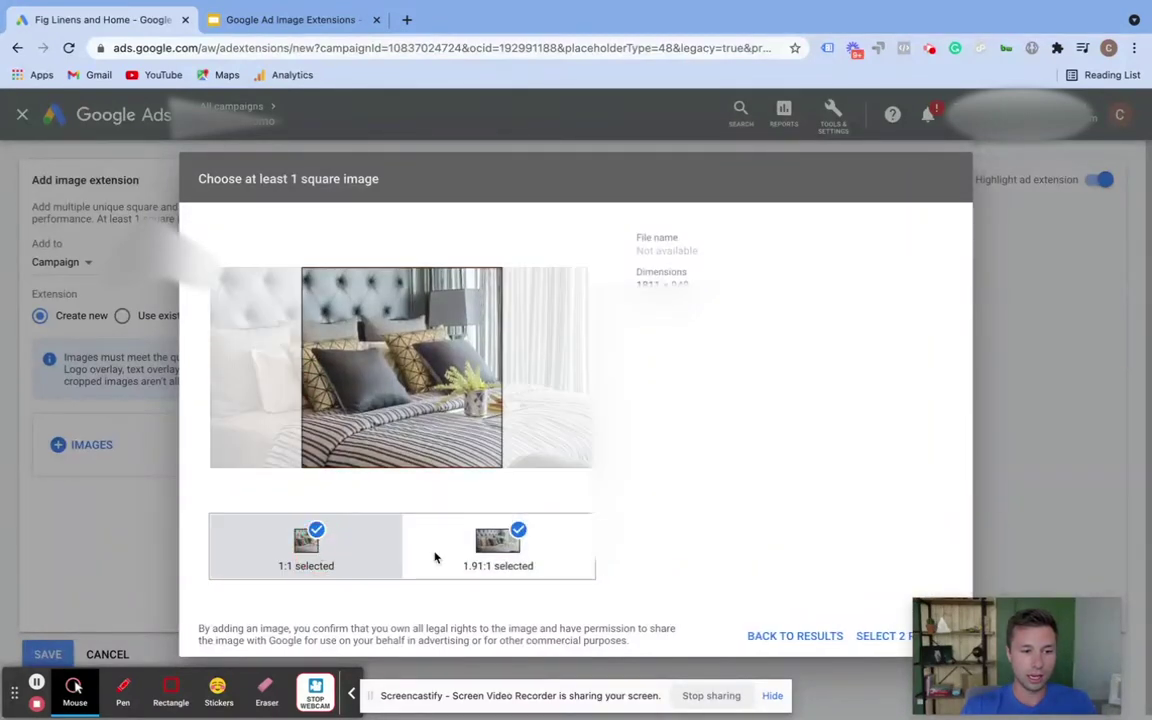
left_click(500, 548)
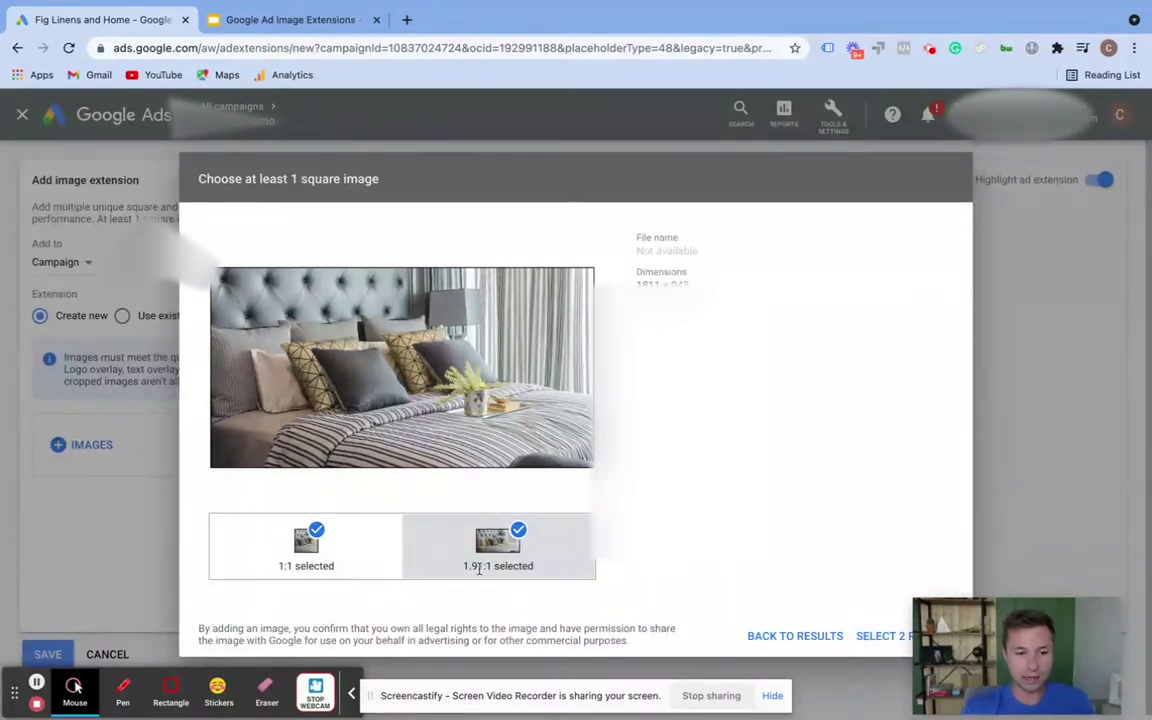
left_click(876, 637)
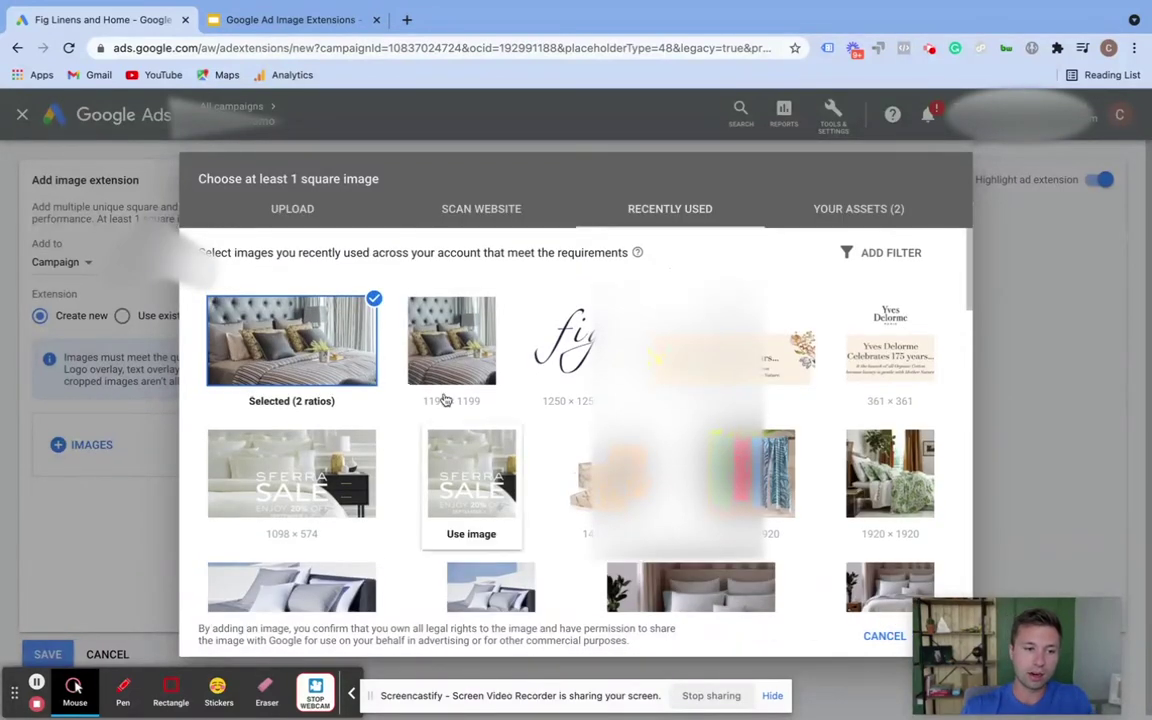
- Add the second bedroom photo as a square crop and save the images
left_click(444, 401)
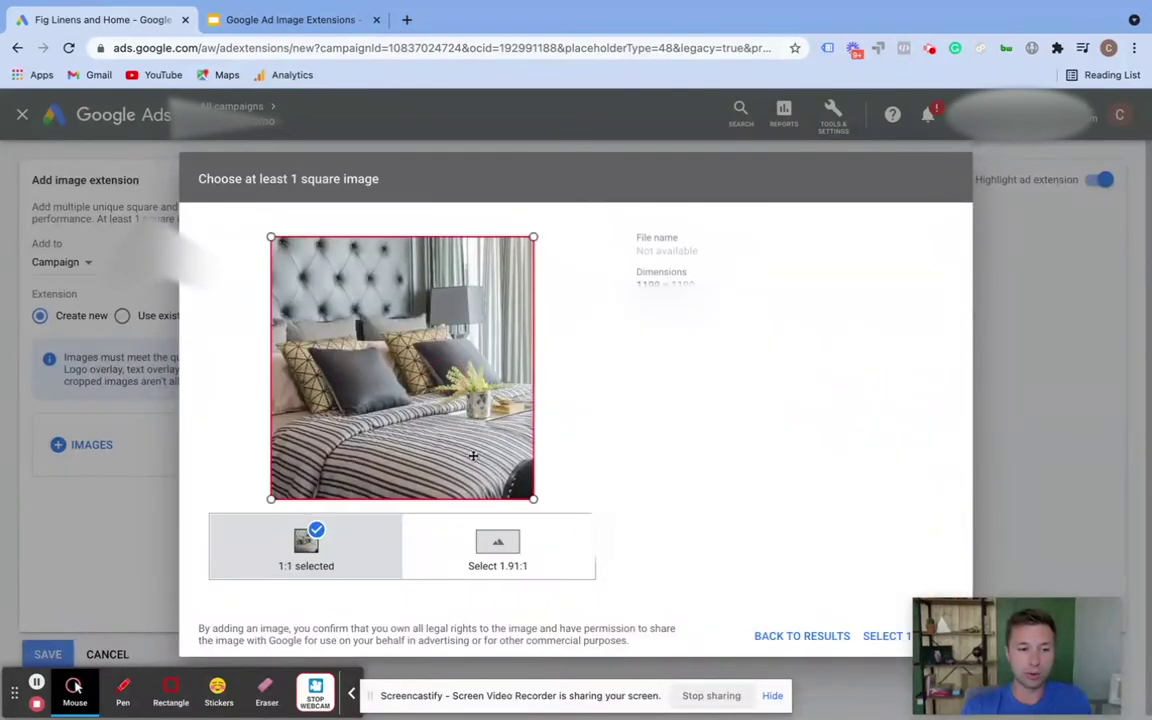
left_click(885, 636)
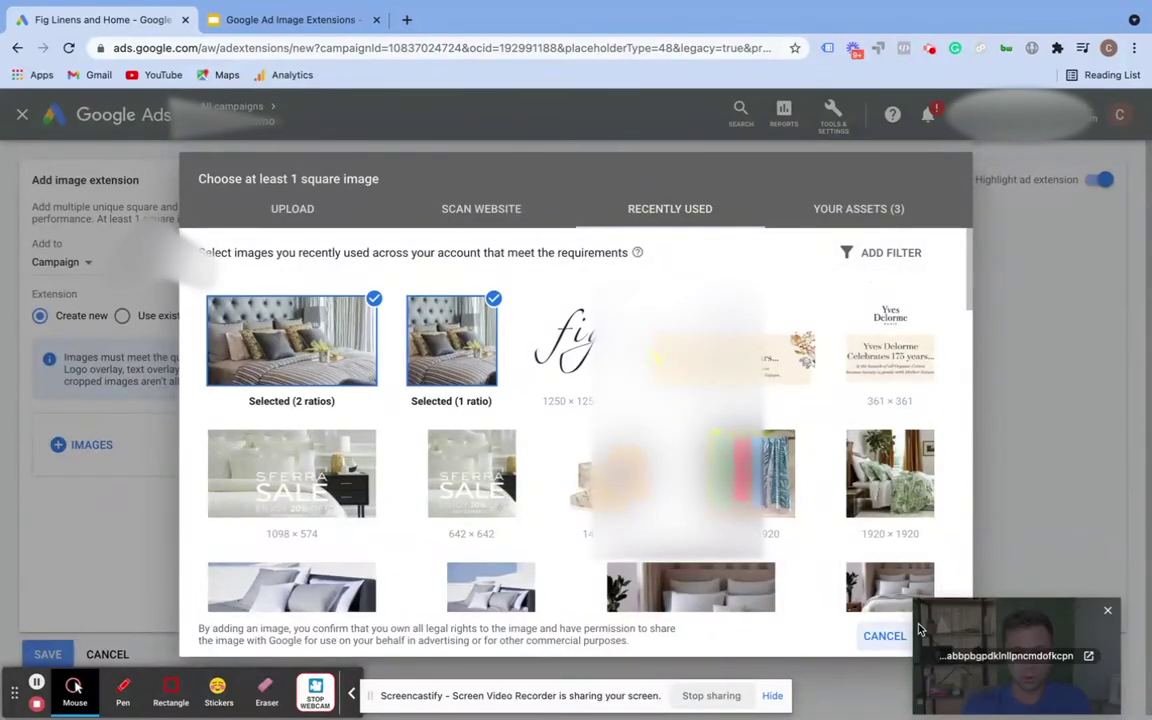
left_click_drag(978, 622, 968, 520)
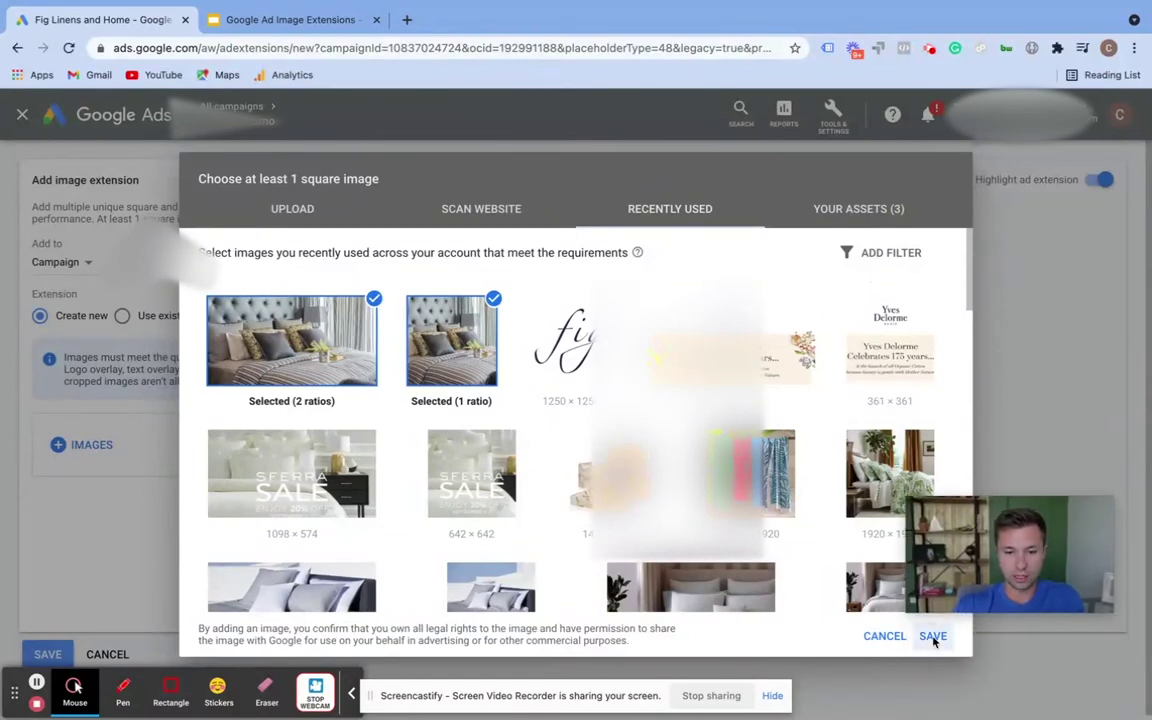
left_click(931, 635)
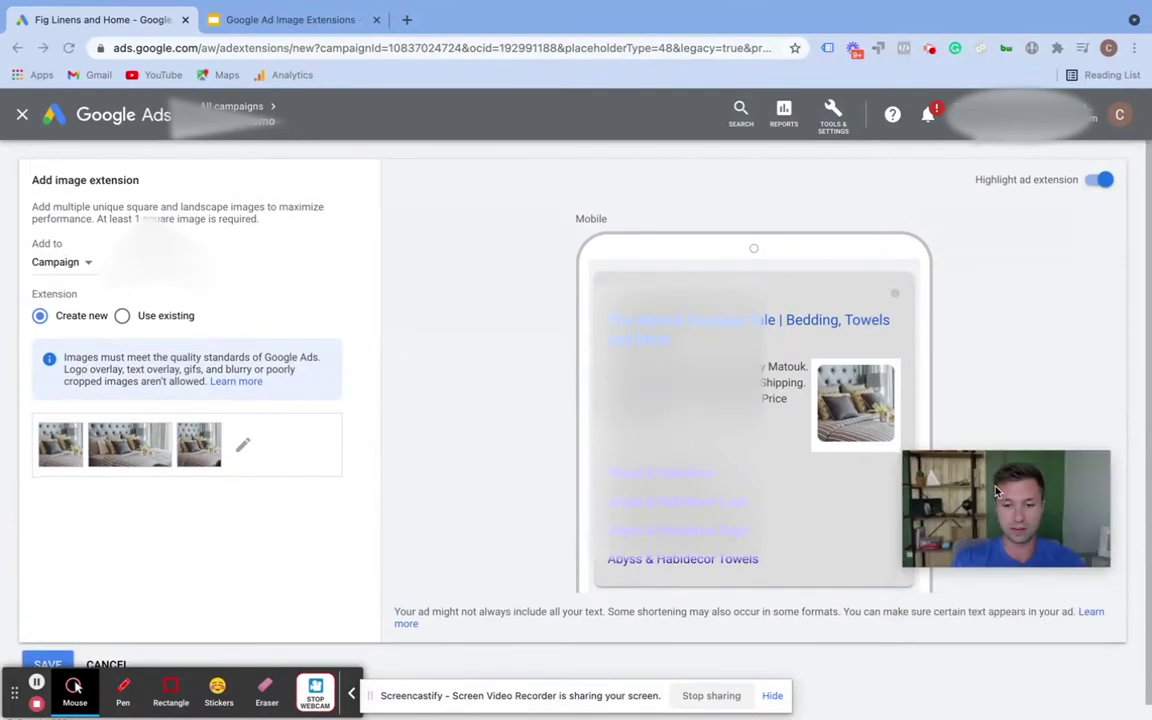
- Scroll the image extension editor and cancel back to the Extensions summary
left_click_drag(996, 490, 996, 525)
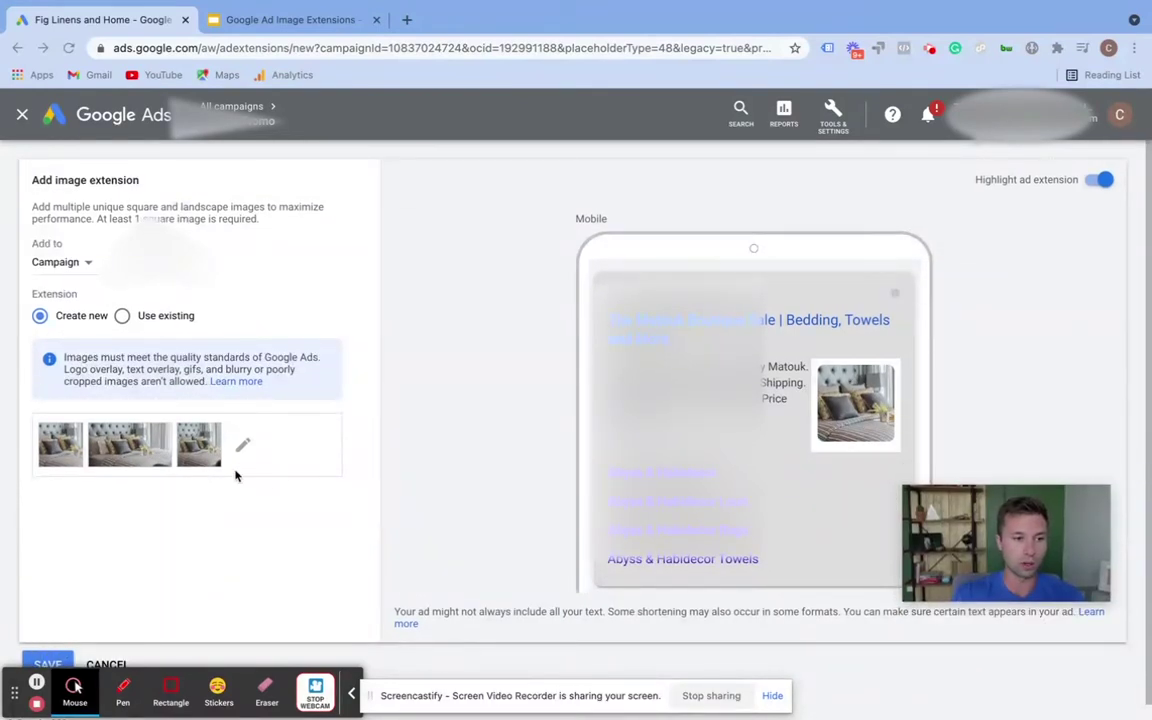
scroll(240, 480, "down", 1)
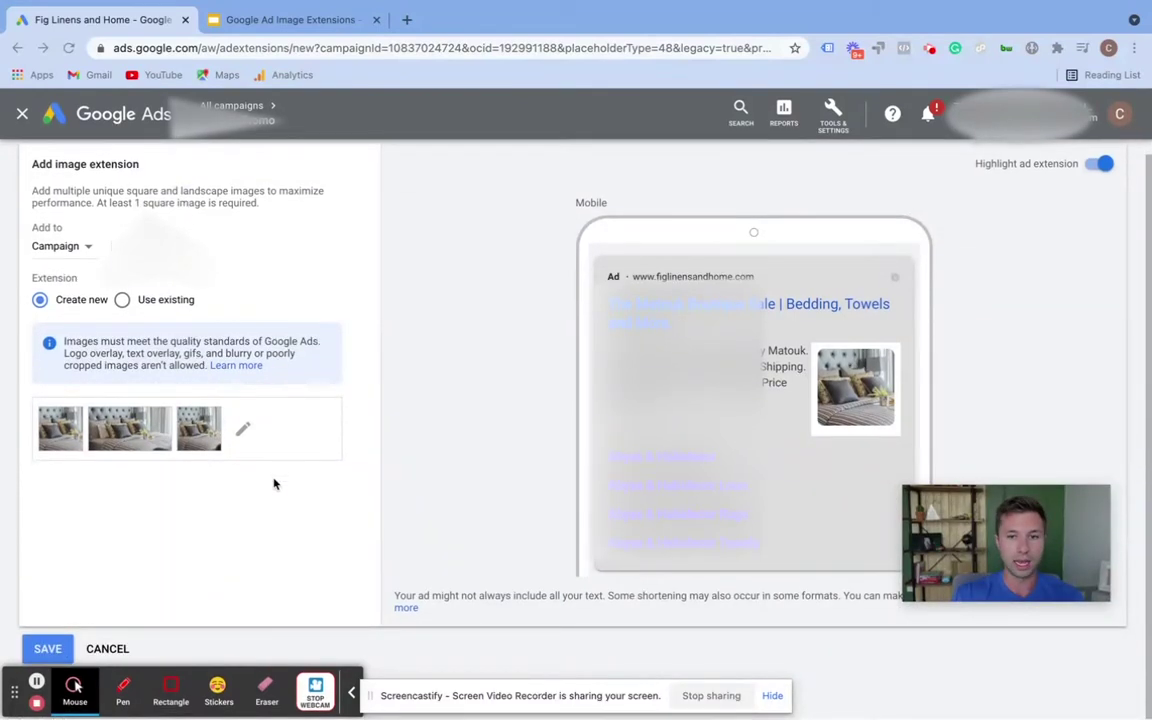
left_click(107, 647)
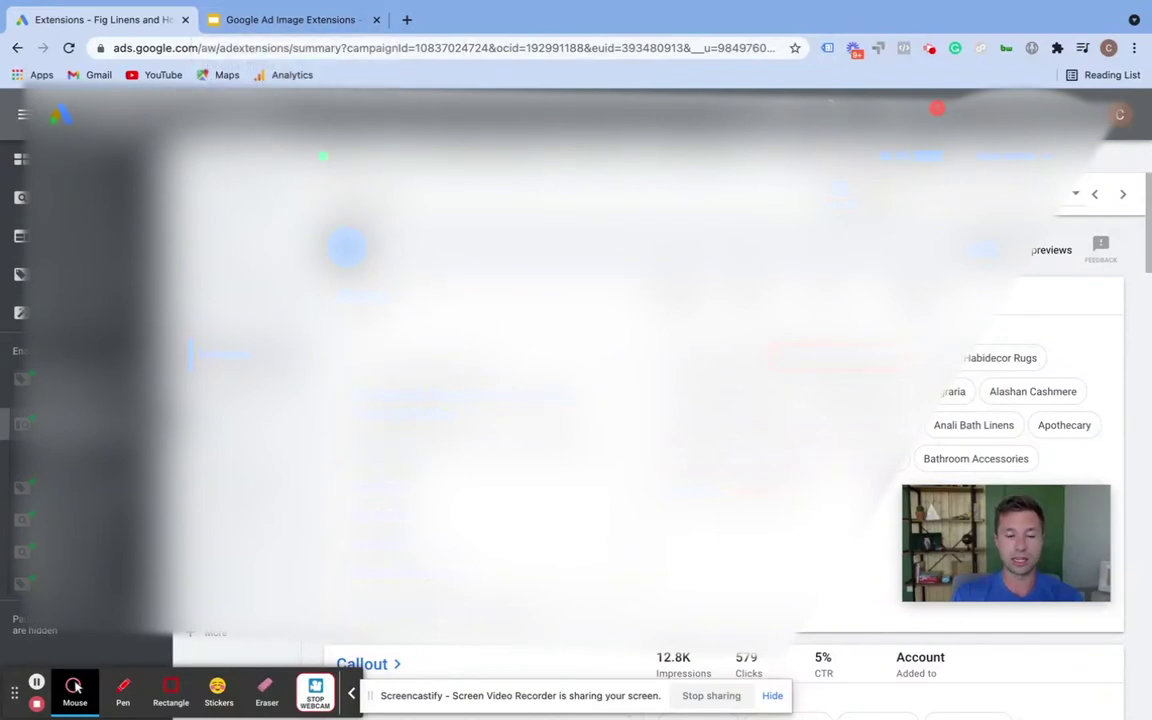
key("ctrl+Tab")
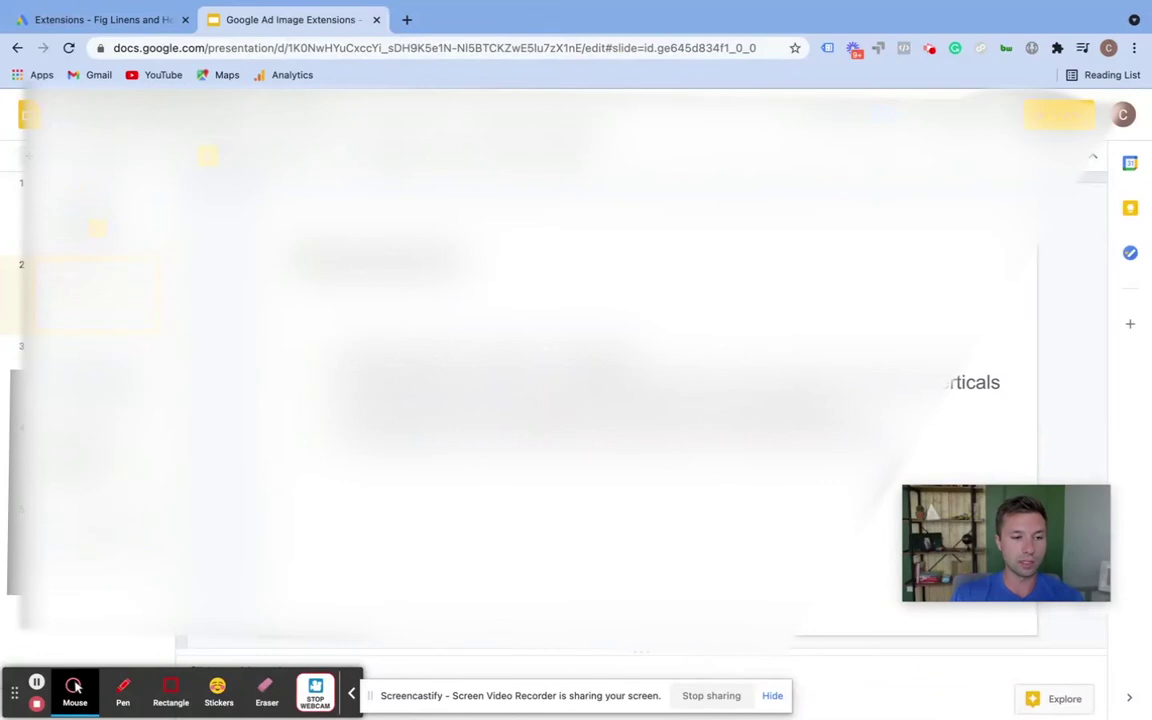
key("Down")
key("Down")
key("Down")
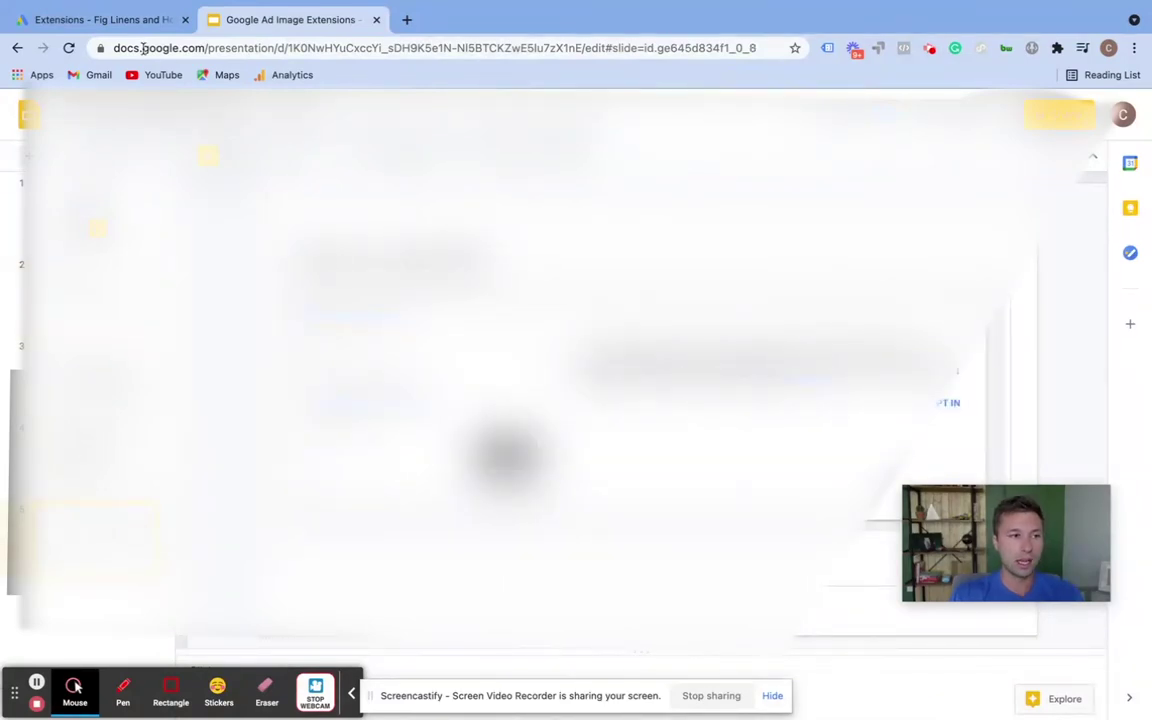
left_click(108, 20)
scroll(720, 400, "down", 3)
scroll(720, 400, "down", 3)
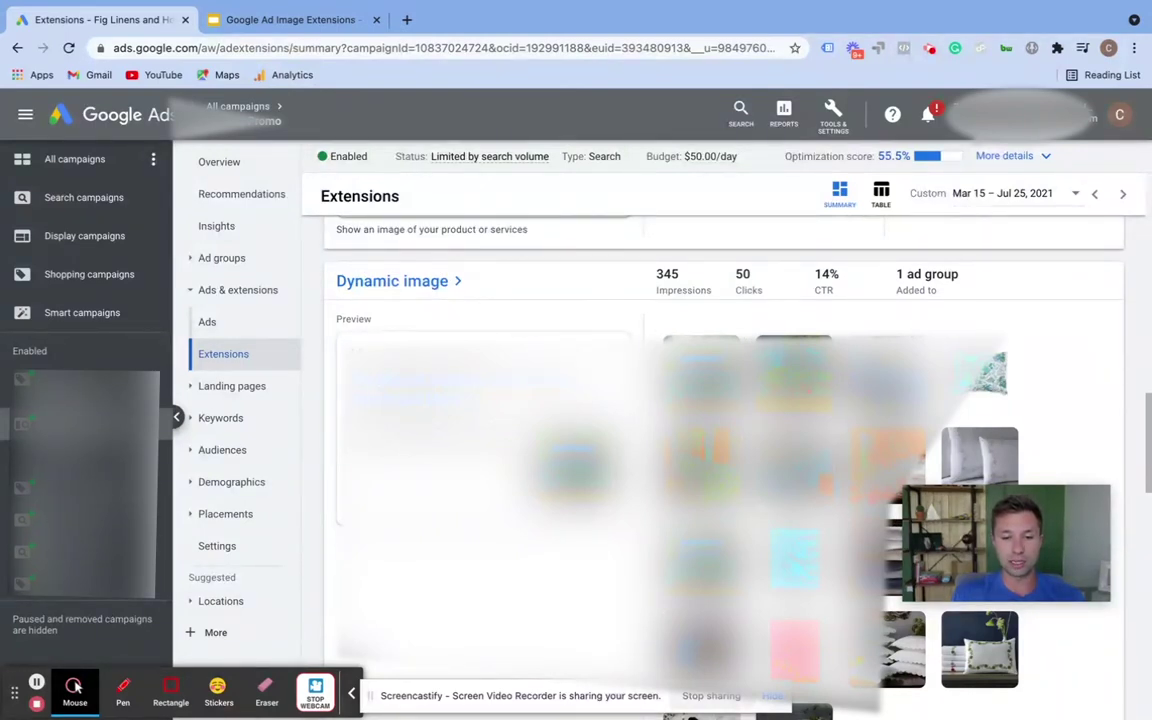
left_click(258, 24)
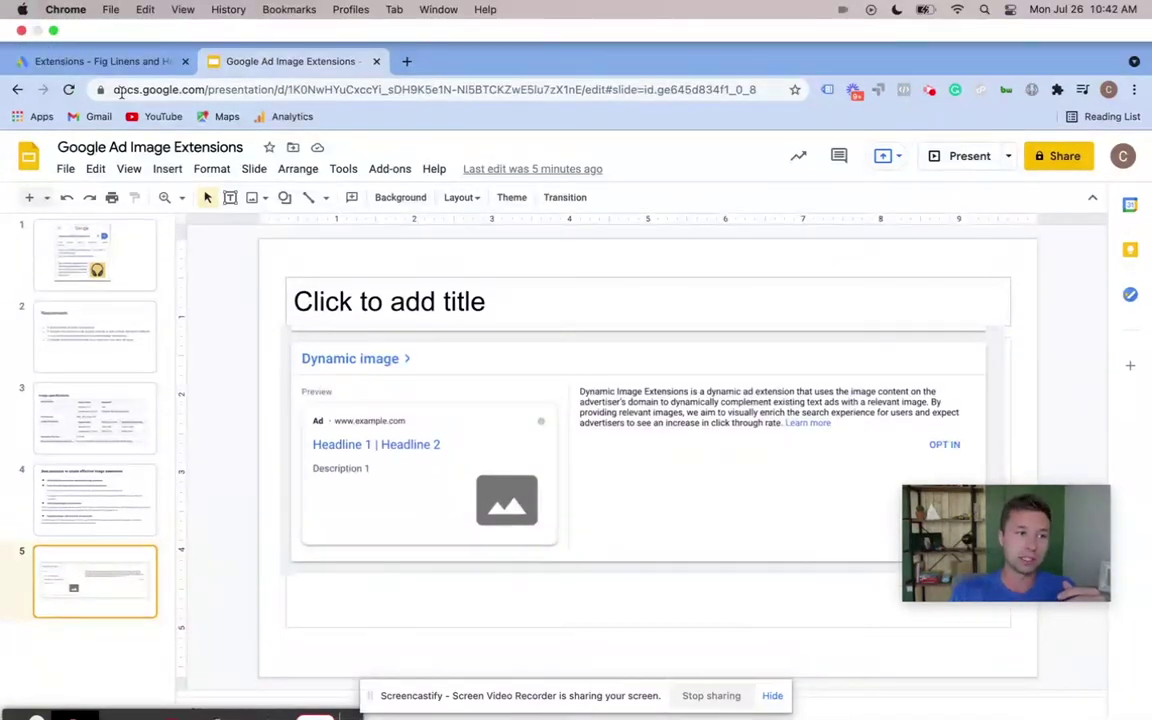
left_click(130, 60)
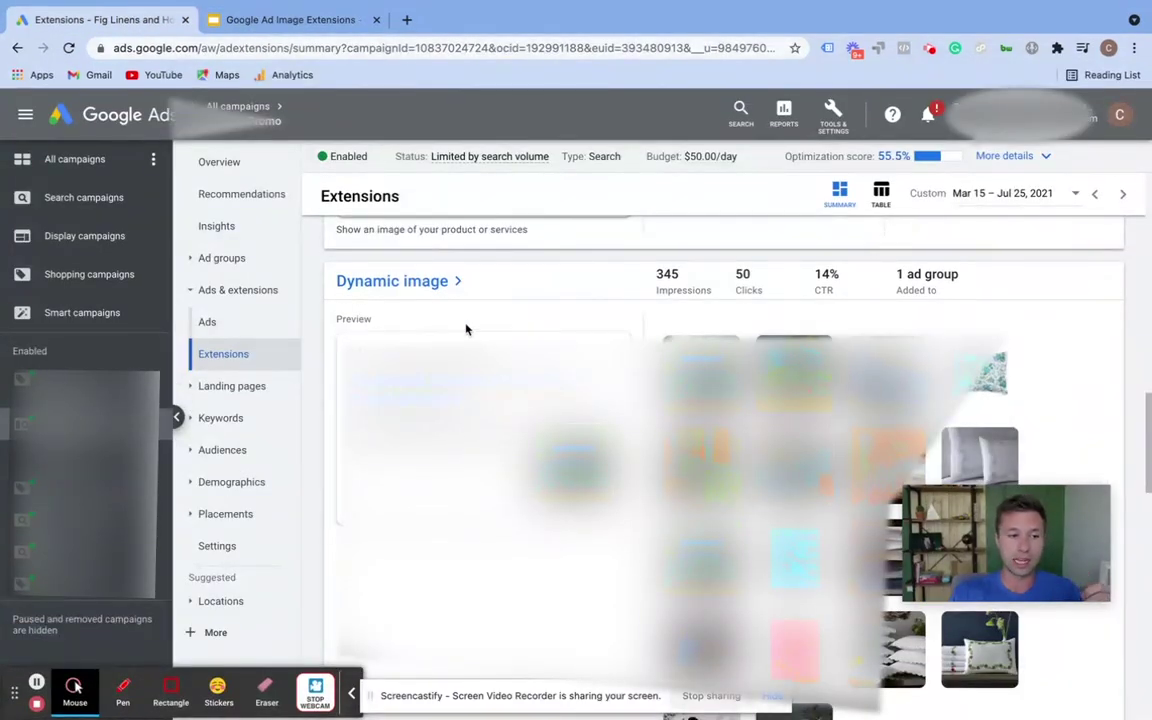
scroll(466, 330, "down", 5)
scroll(466, 400, "down", 5)
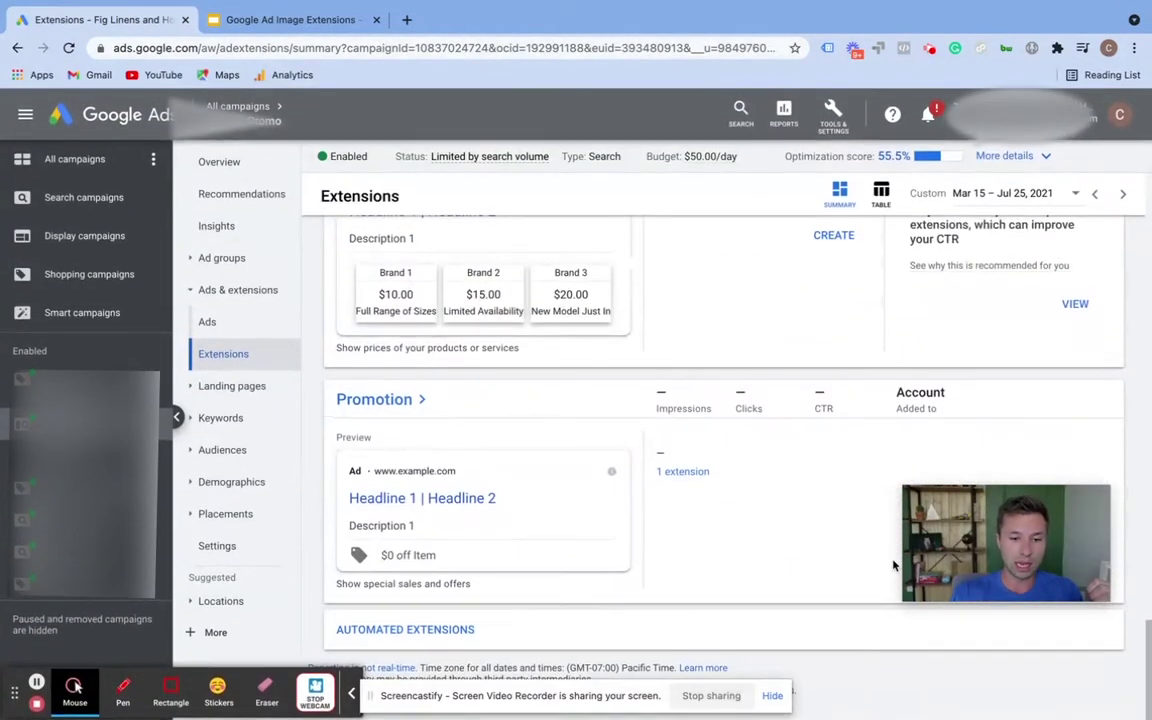
left_click(421, 632)
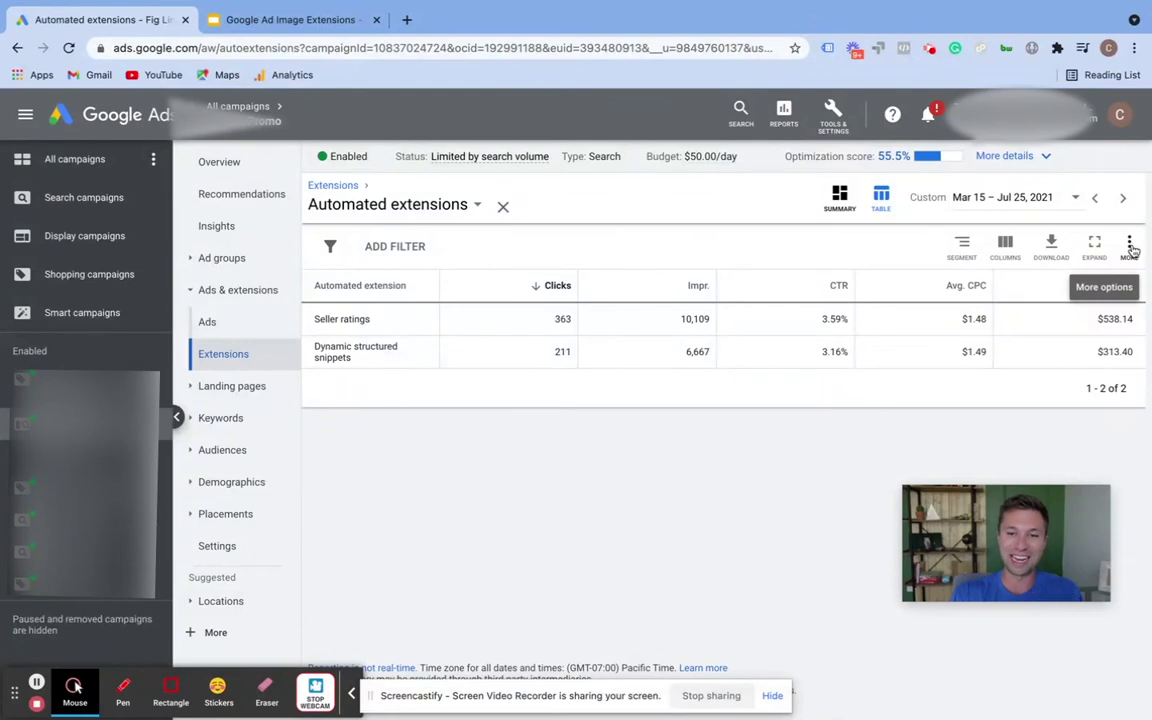
- In automated extensions' Advanced settings, confirm Dynamic image extension is On (recommended)
left_click(1131, 247)
left_click(1068, 287)
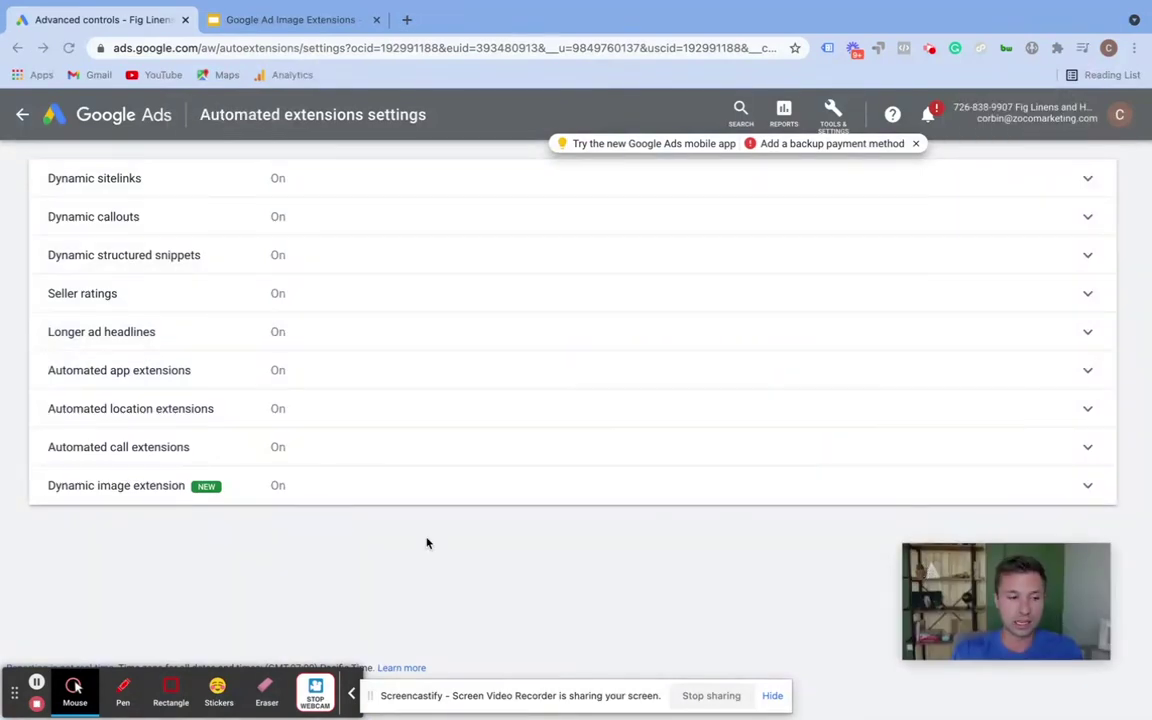
left_click(1088, 486)
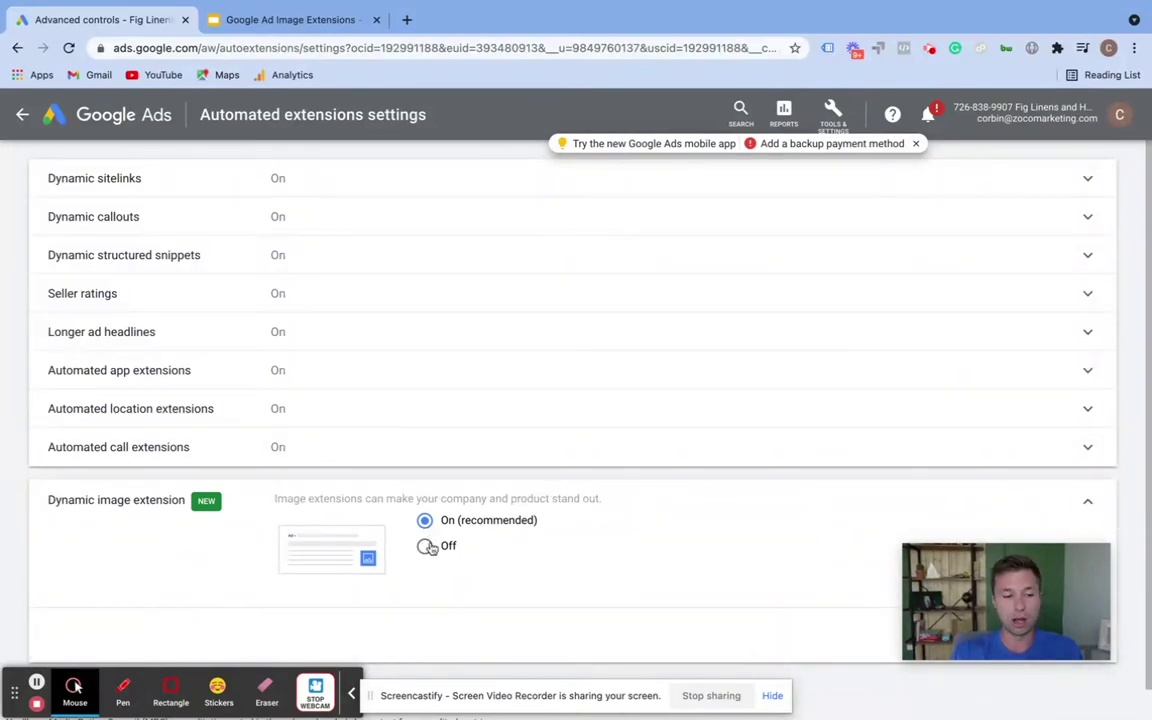
left_click(1090, 502)
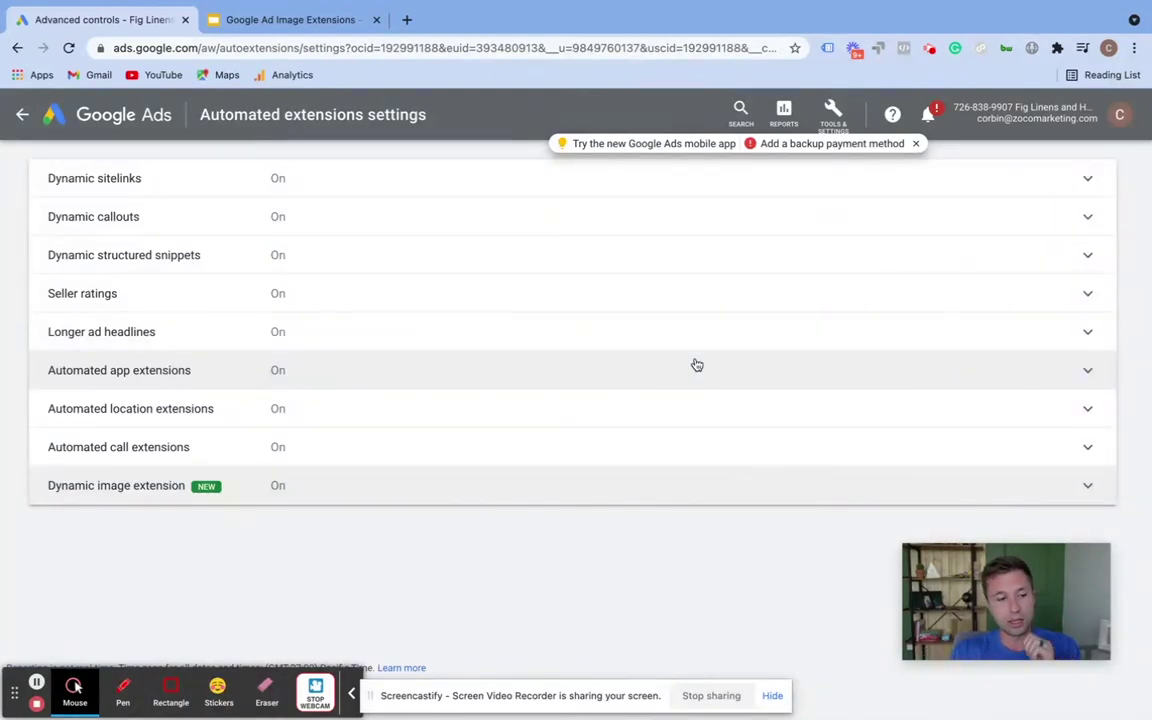
- Back in the slides deck, view the Image specifications slide, then the best practices slide
left_click(306, 27)
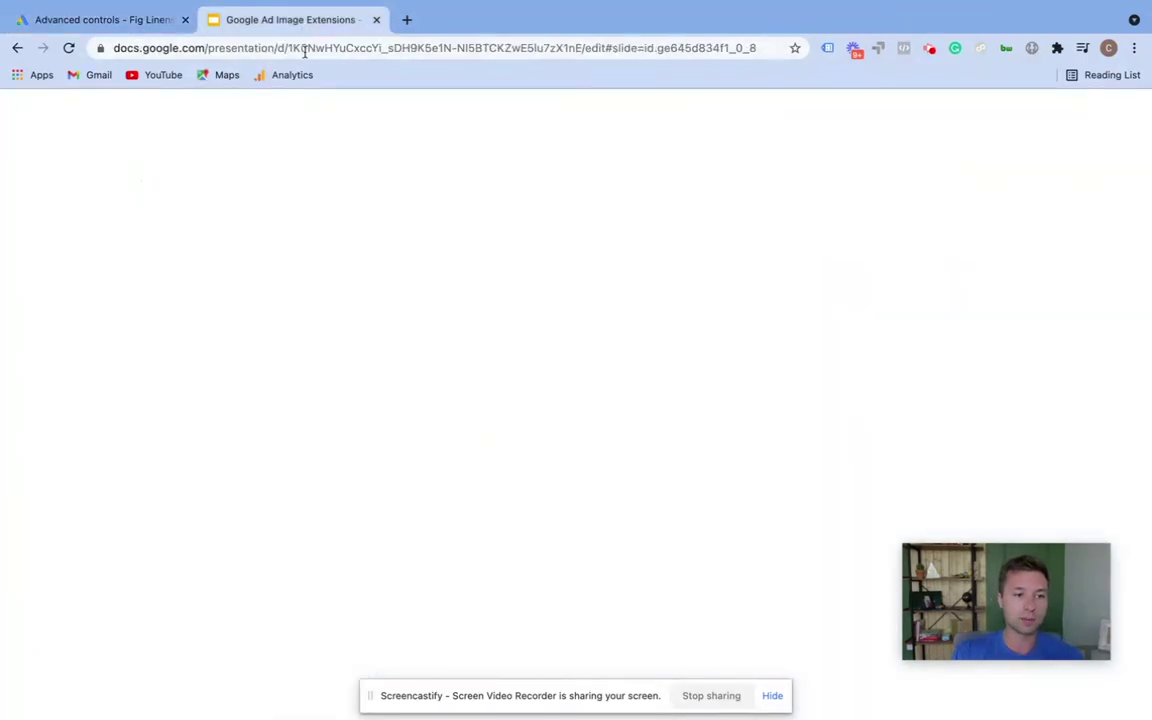
left_click(67, 373)
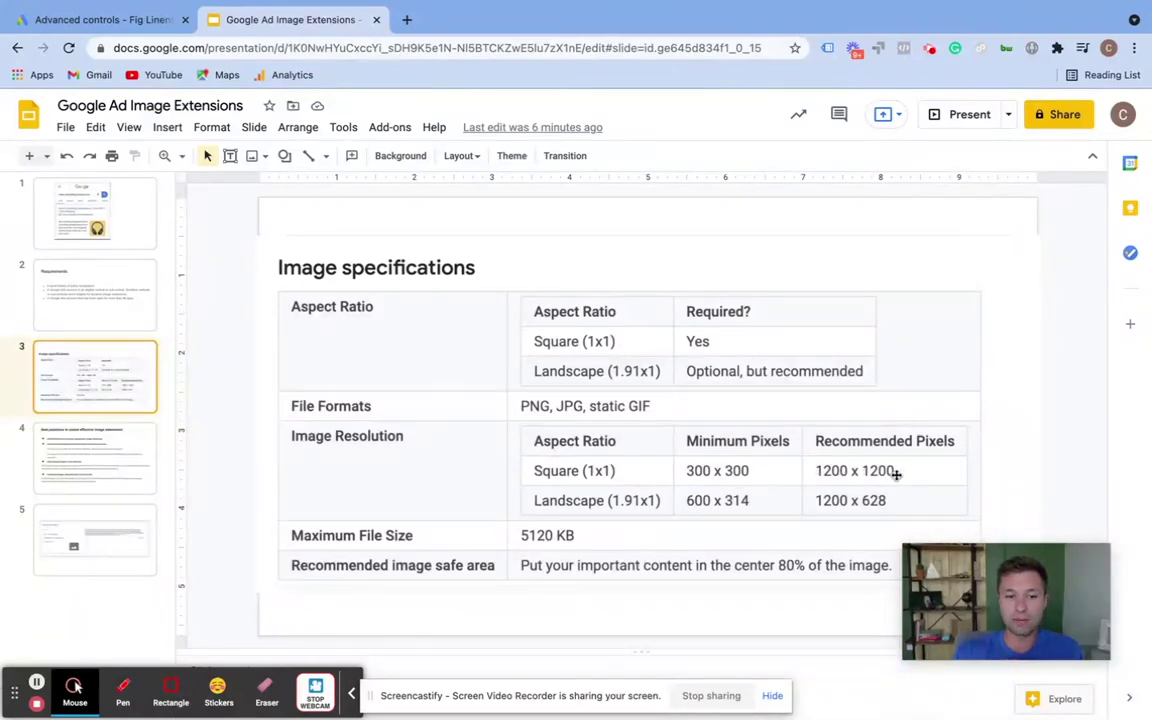
mouse_move(1005, 600)
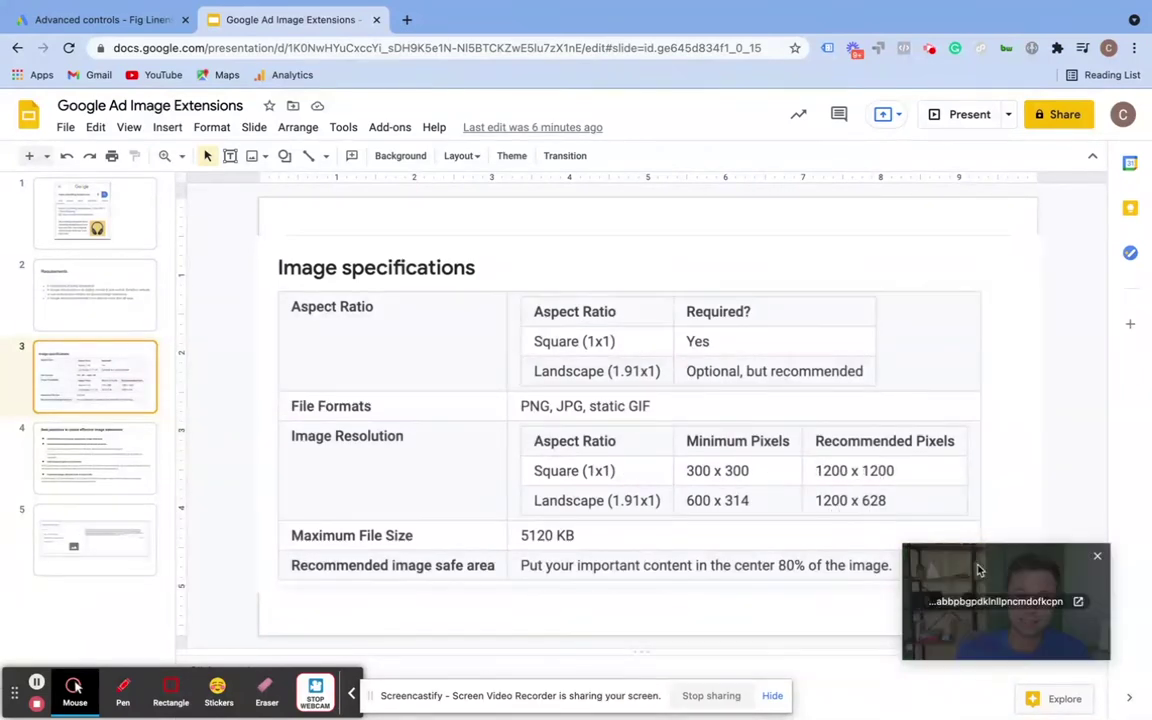
left_click_drag(973, 576, 938, 570)
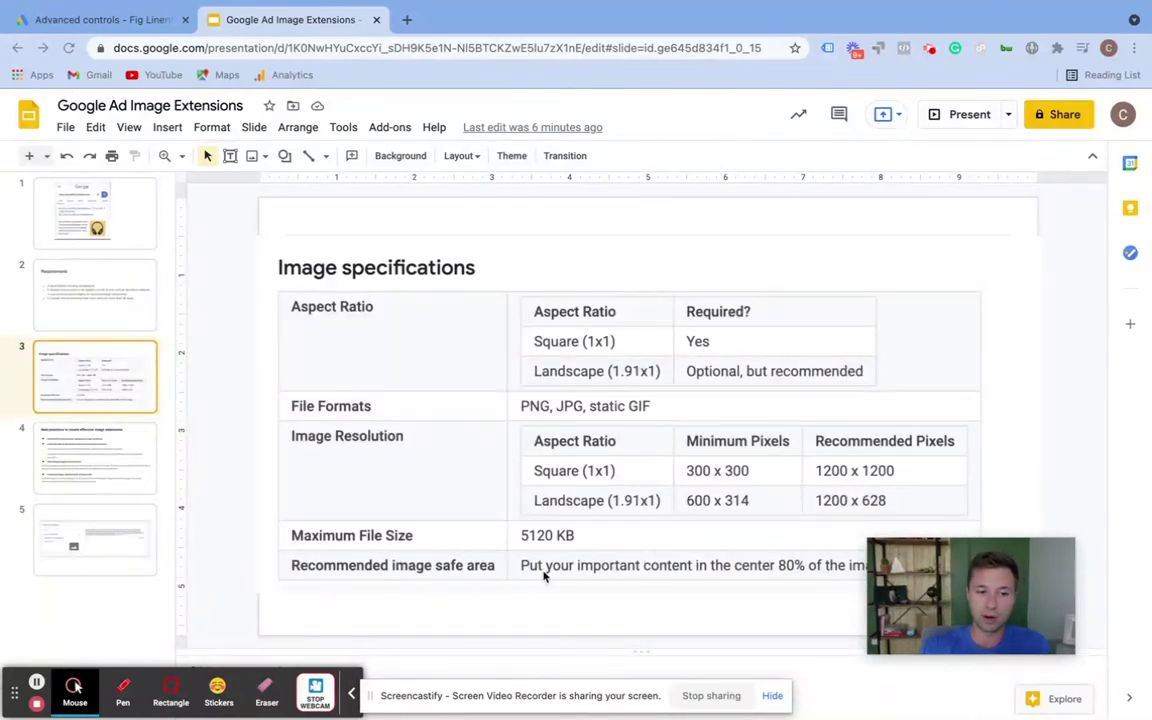
left_click_drag(970, 592, 968, 450)
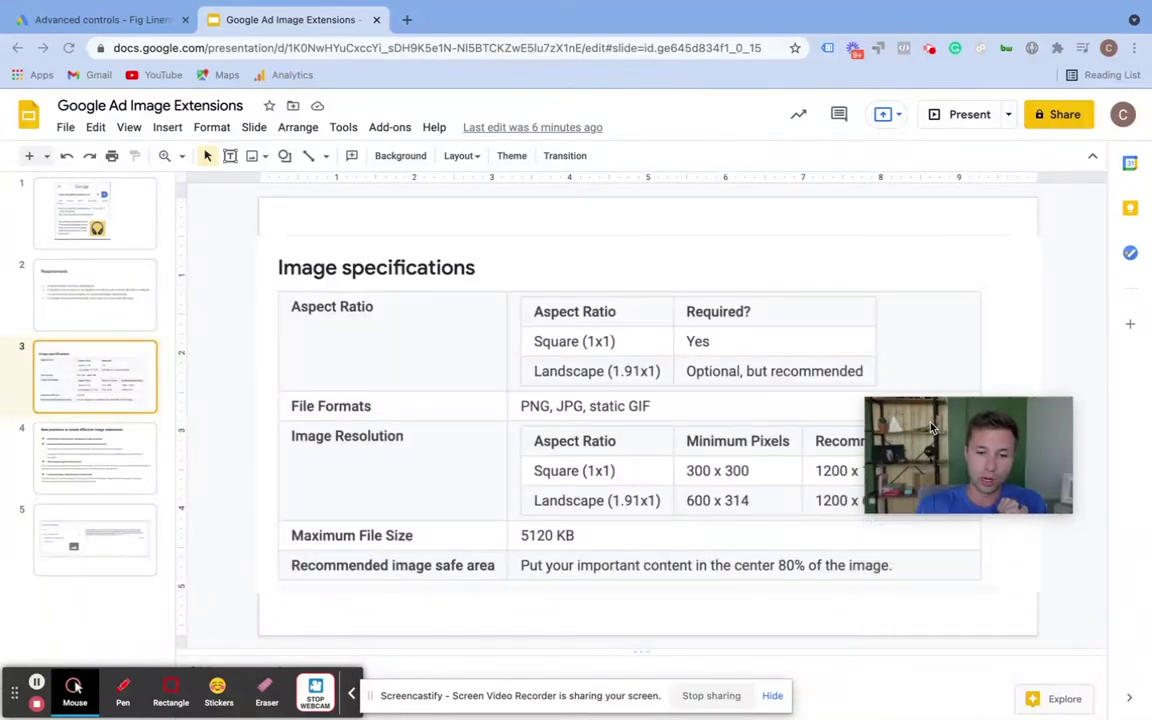
left_click(80, 458)
- Scroll through the best practices slide's four recommendations for image extensions
left_click_drag(954, 430, 946, 261)
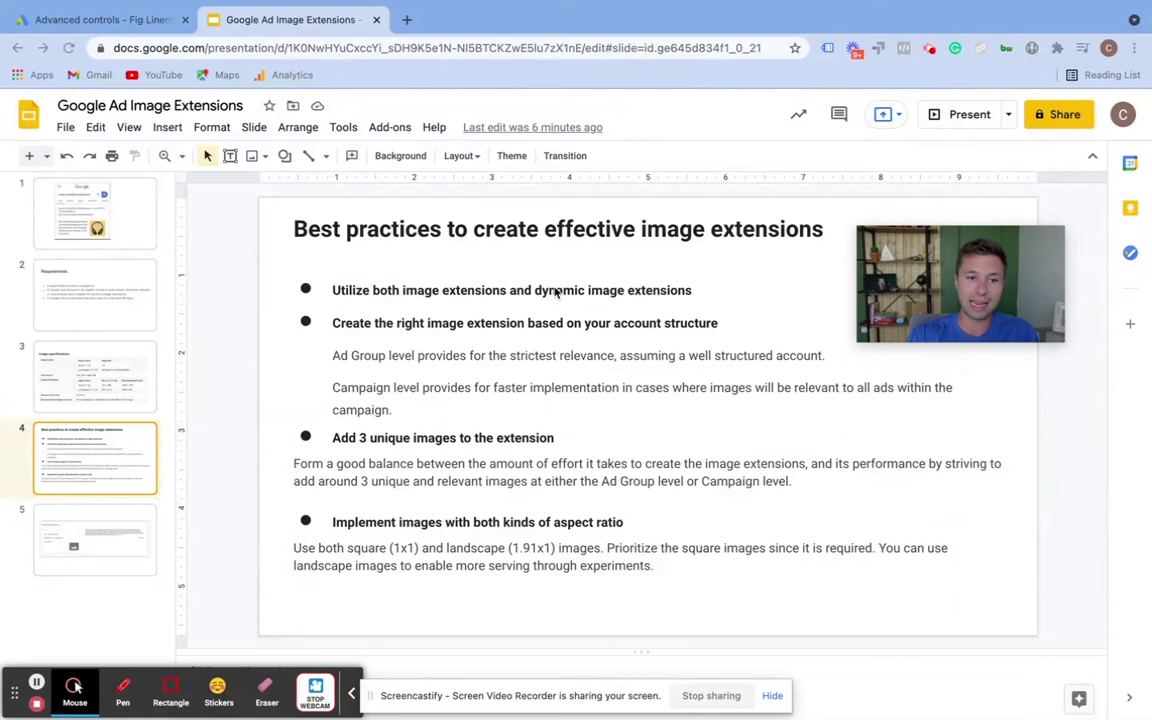